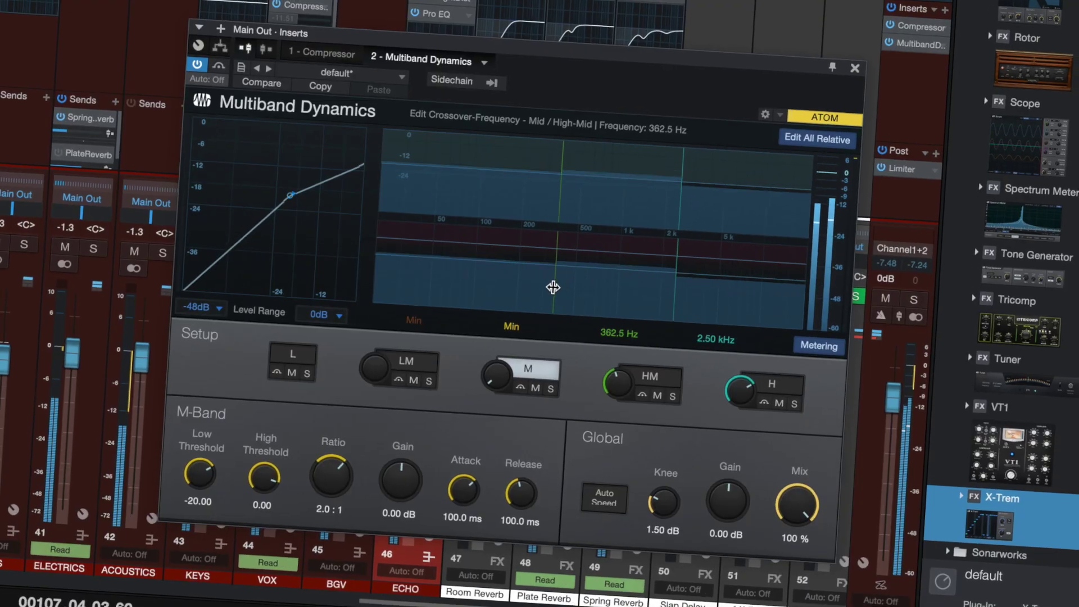
Step: Lower the Mid/High-Mid crossover to 242.4 Hz, show the sidechain sources, and set limiter release to 19.9 ms
{"action": "left_click_drag", "start_coordinate": [551, 285], "coordinate": [501, 276]}
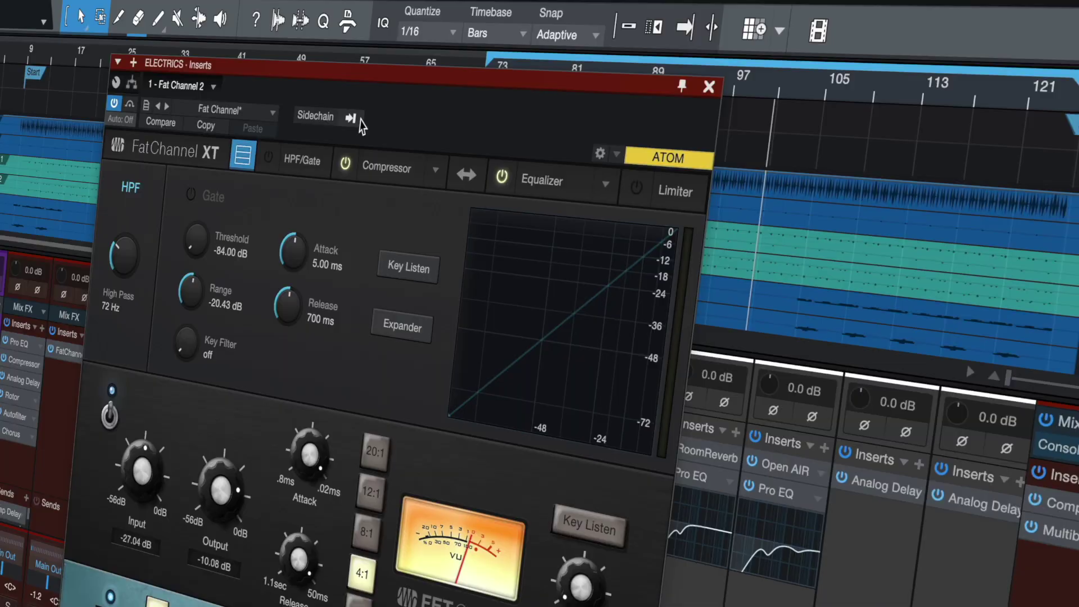
{"action": "left_click", "coordinate": [353, 119]}
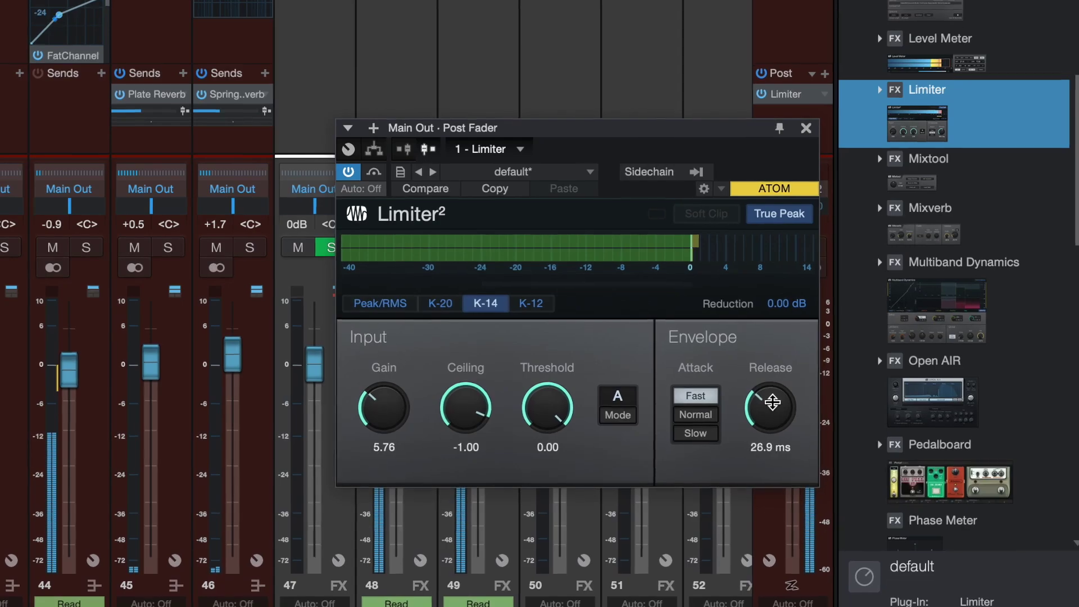
{"action": "left_click_drag", "start_coordinate": [773, 385], "coordinate": [822, 431]}
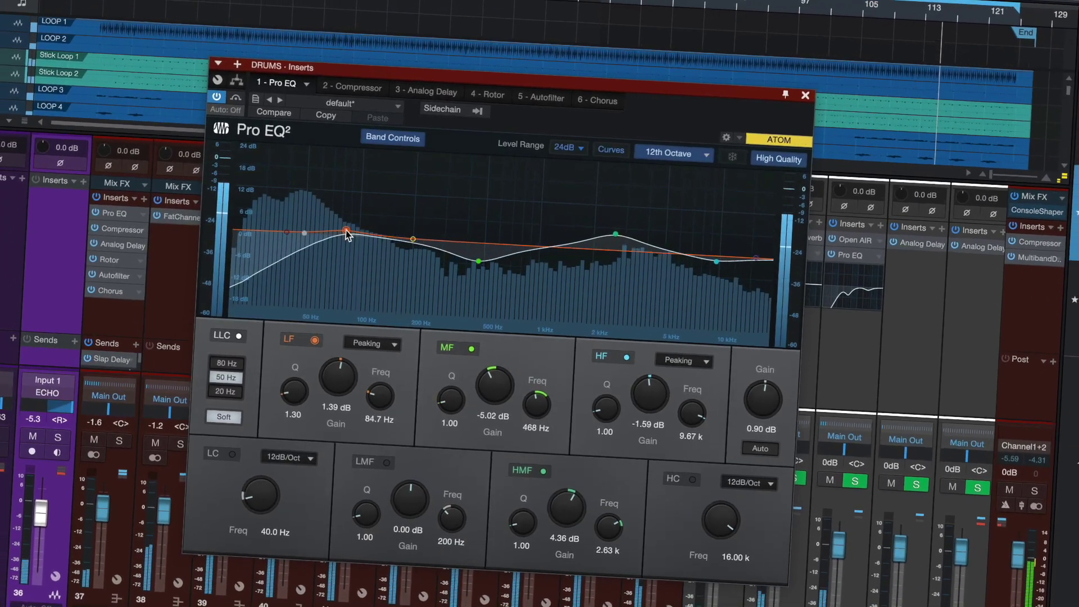
Step: Set the Pro EQ2 low-latency low cut to 50 Hz with a soft slope
{"action": "left_click", "coordinate": [240, 330]}
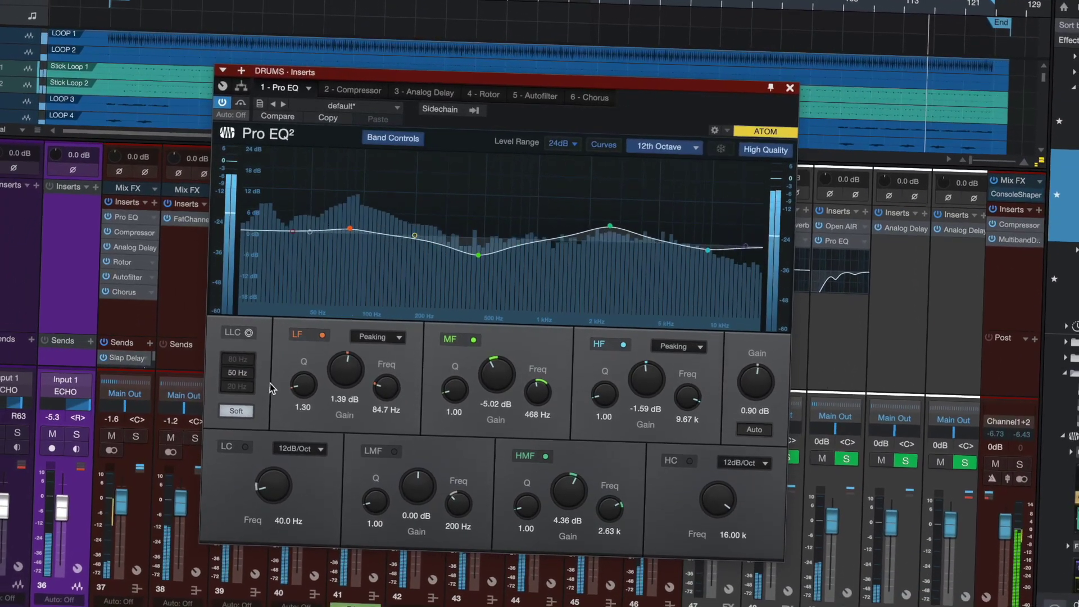
{"action": "left_click", "coordinate": [243, 412]}
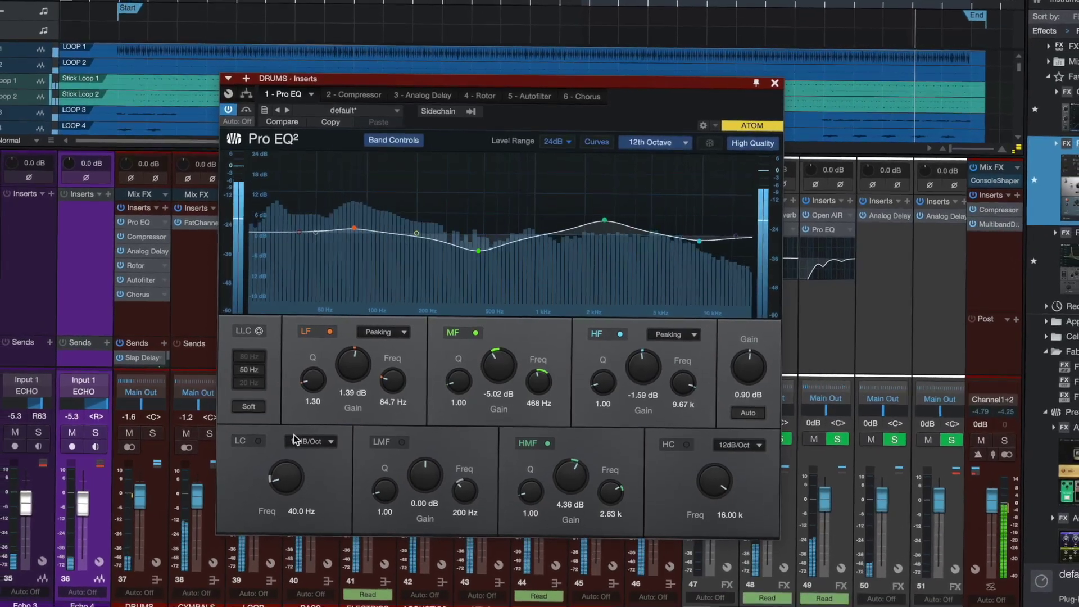
{"action": "left_click", "coordinate": [254, 356]}
{"action": "left_click", "coordinate": [250, 370]}
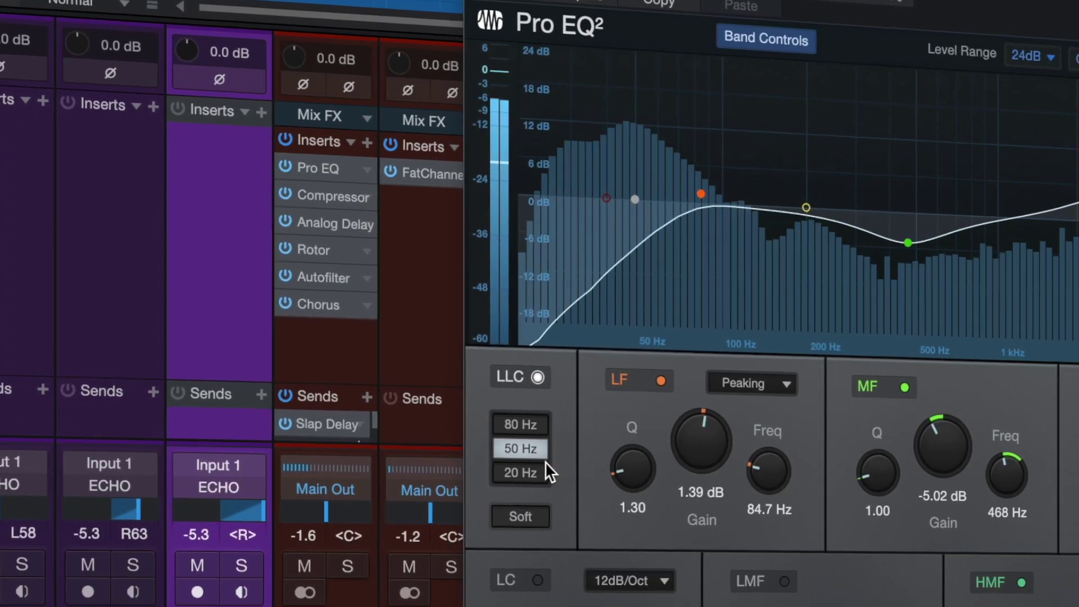
{"action": "left_click", "coordinate": [536, 522]}
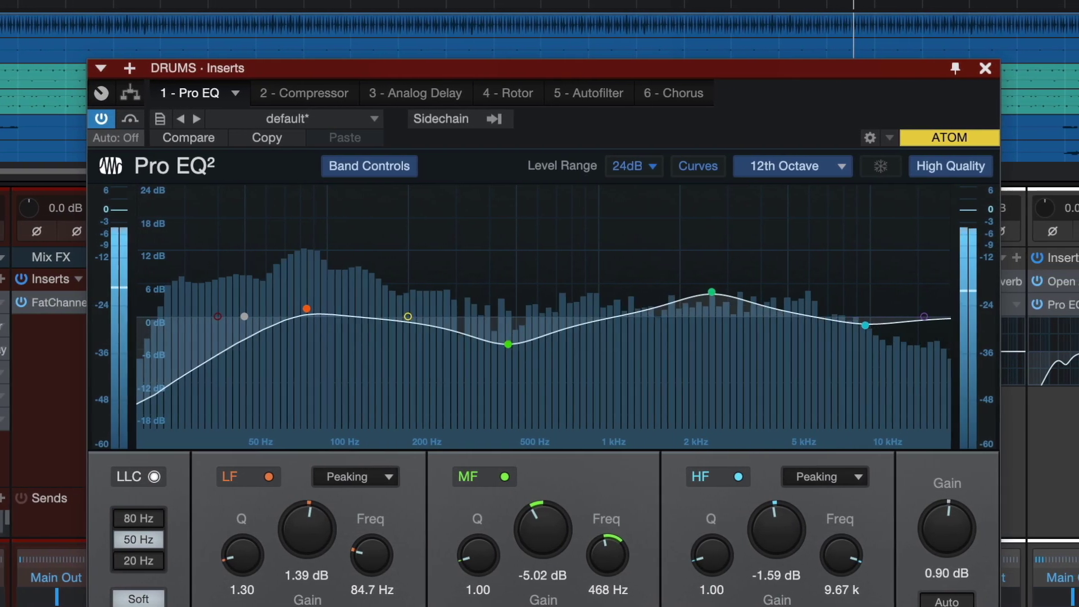
Step: Switch the spectrum analyzer off, then back to 12th Octave resolution
{"action": "left_click", "coordinate": [793, 166]}
{"action": "left_click", "coordinate": [759, 190]}
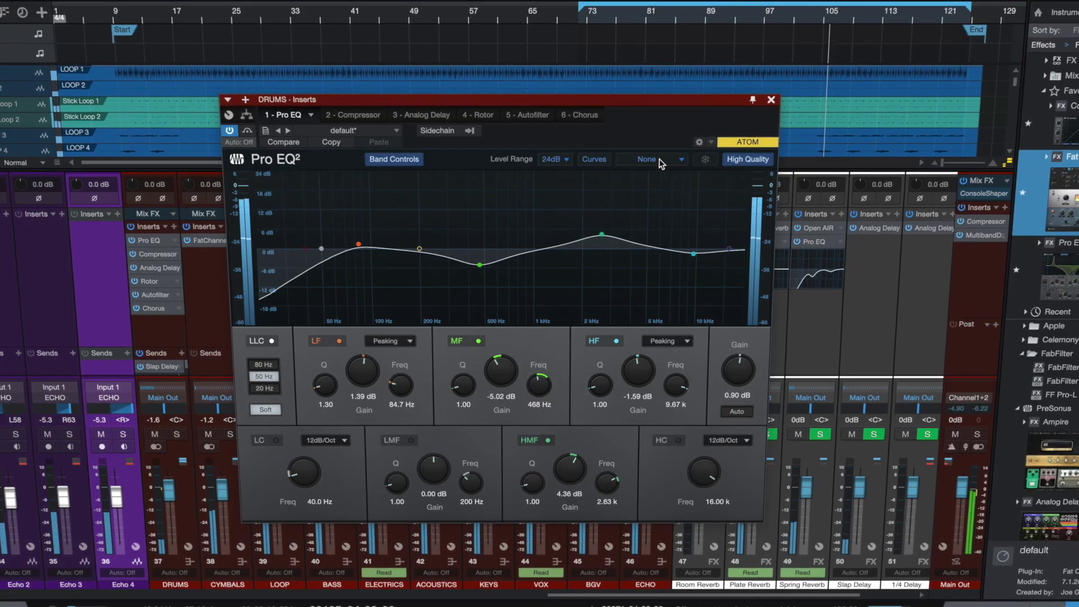
{"action": "left_click", "coordinate": [660, 163]}
{"action": "left_click", "coordinate": [666, 211]}
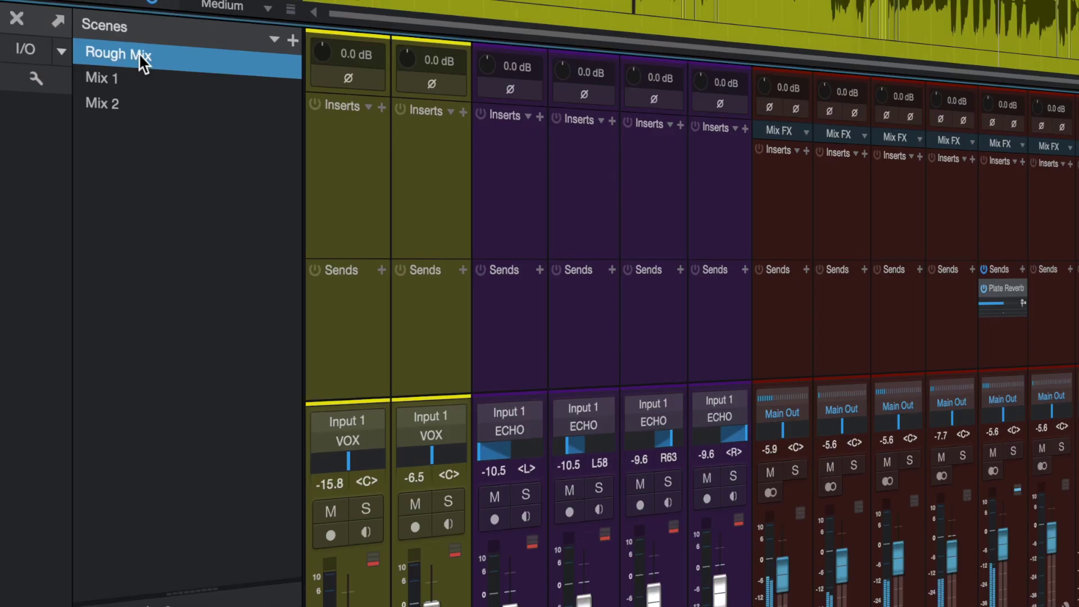
Step: Compare Mix 1 and Mix 2, update Mix 1 with the current mix, then recall Guitar/Vocal
{"action": "left_click", "coordinate": [127, 87]}
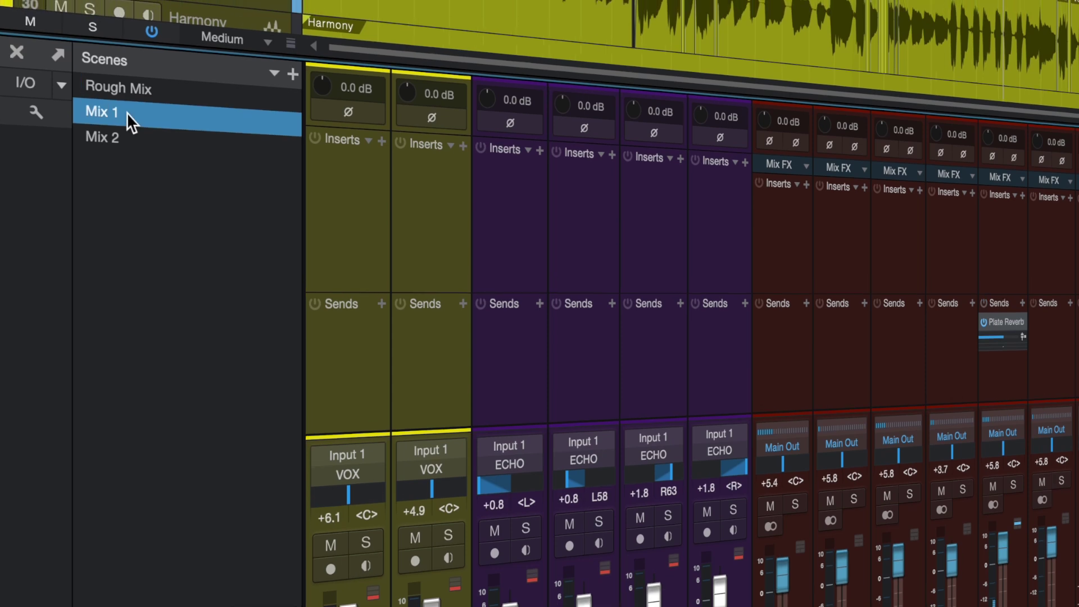
{"action": "left_click", "coordinate": [114, 149]}
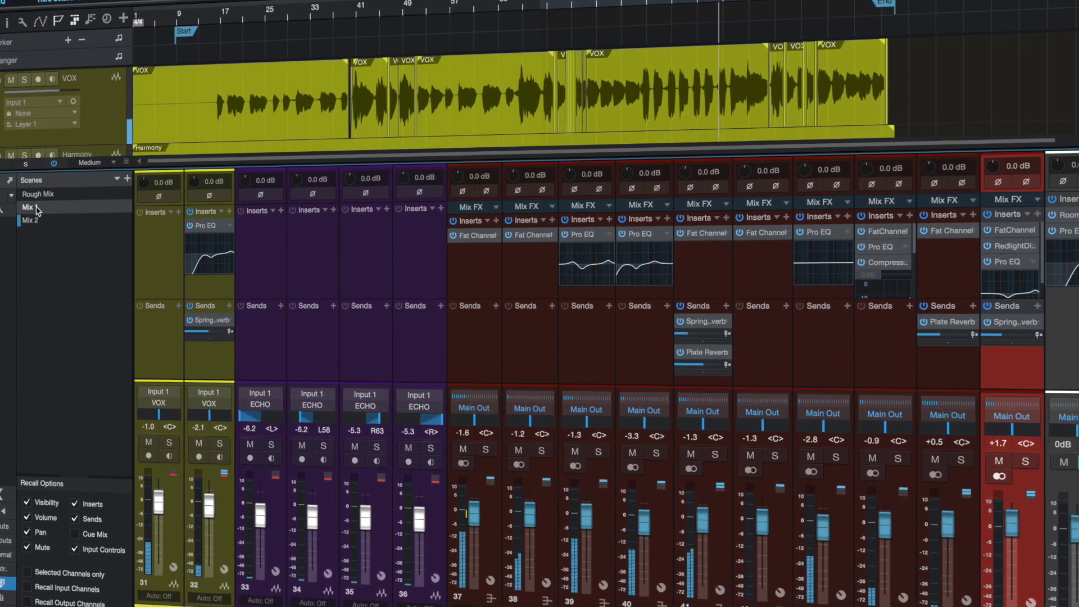
{"action": "left_click", "coordinate": [50, 208]}
{"action": "right_click", "coordinate": [72, 210]}
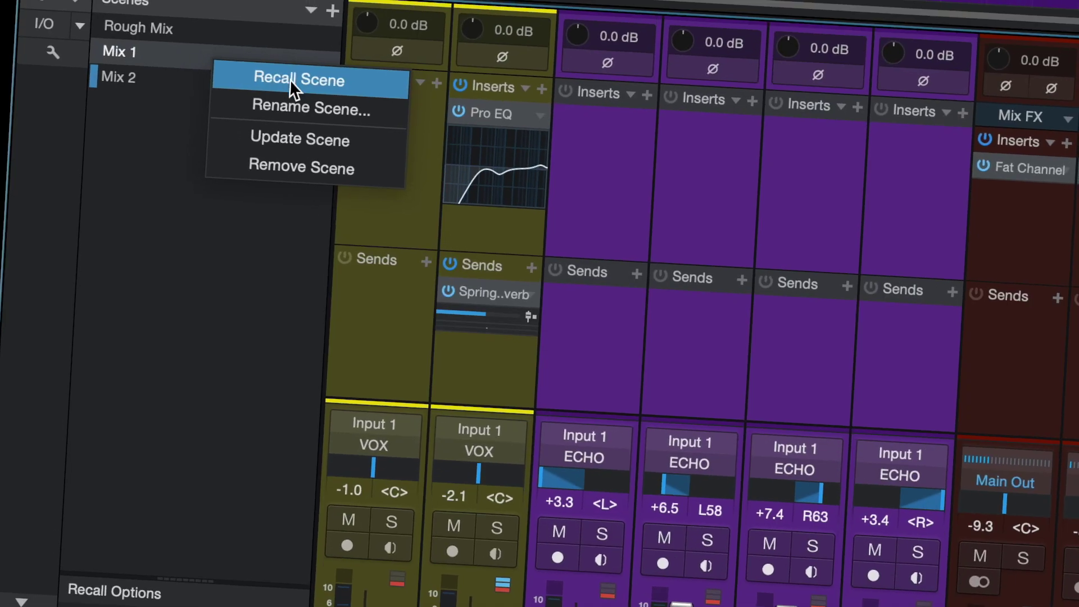
{"action": "left_click", "coordinate": [300, 140]}
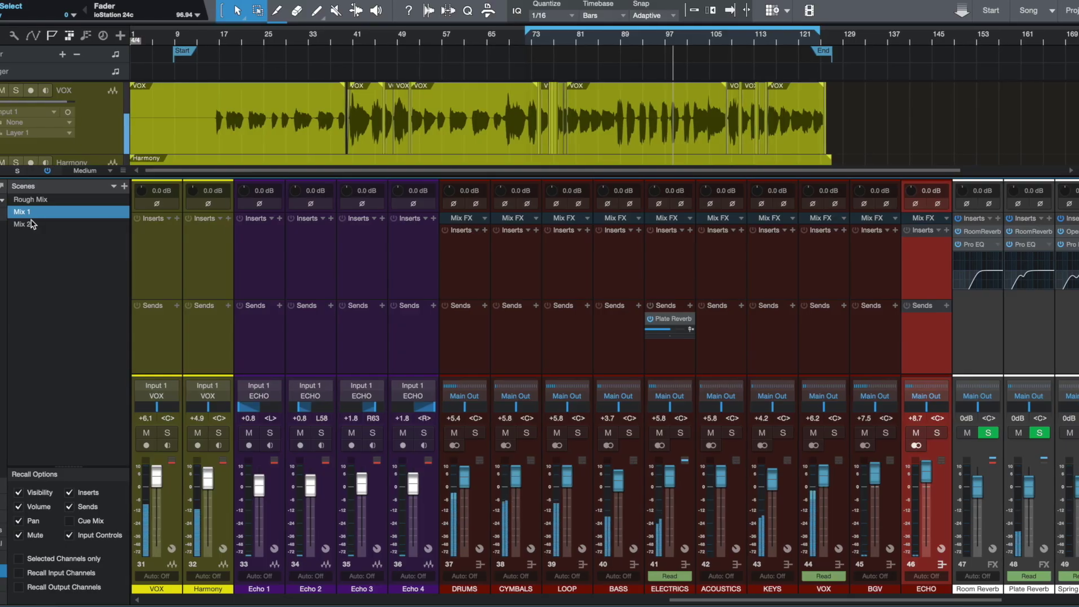
{"action": "left_click", "coordinate": [109, 123]}
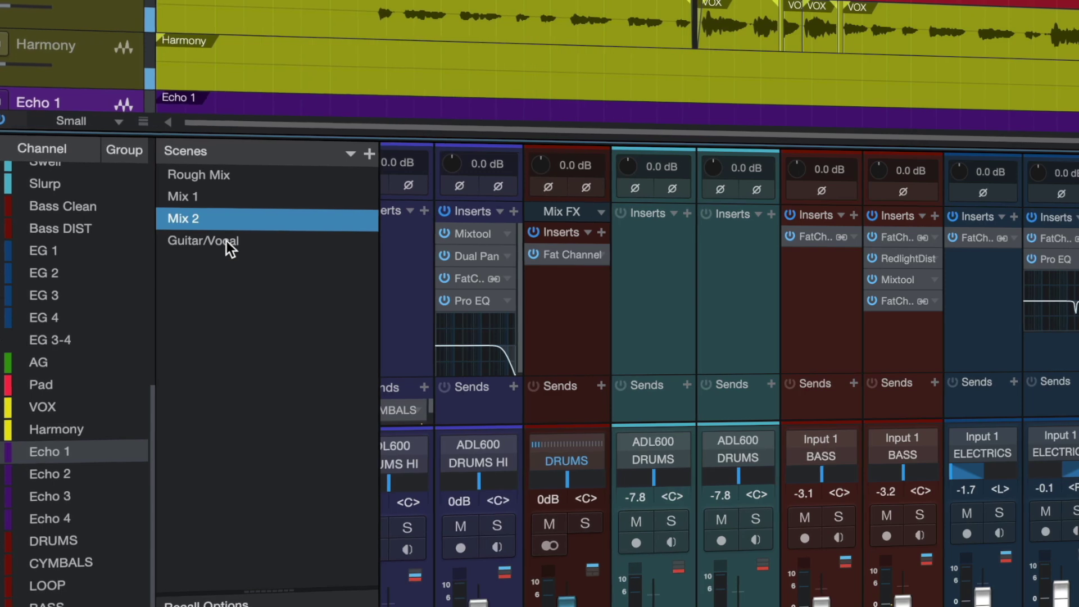
{"action": "left_click", "coordinate": [229, 245]}
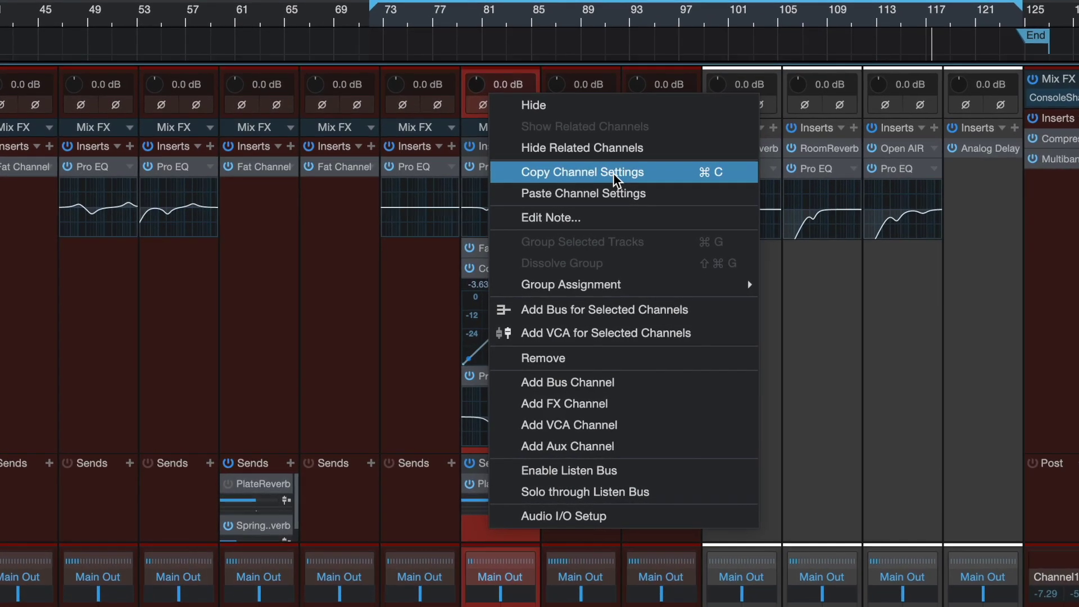
Step: Paste the copied channel settings into Impact XT, audition the Club Toolz pads, and enable the Listen Bus
{"action": "left_click", "coordinate": [619, 170]}
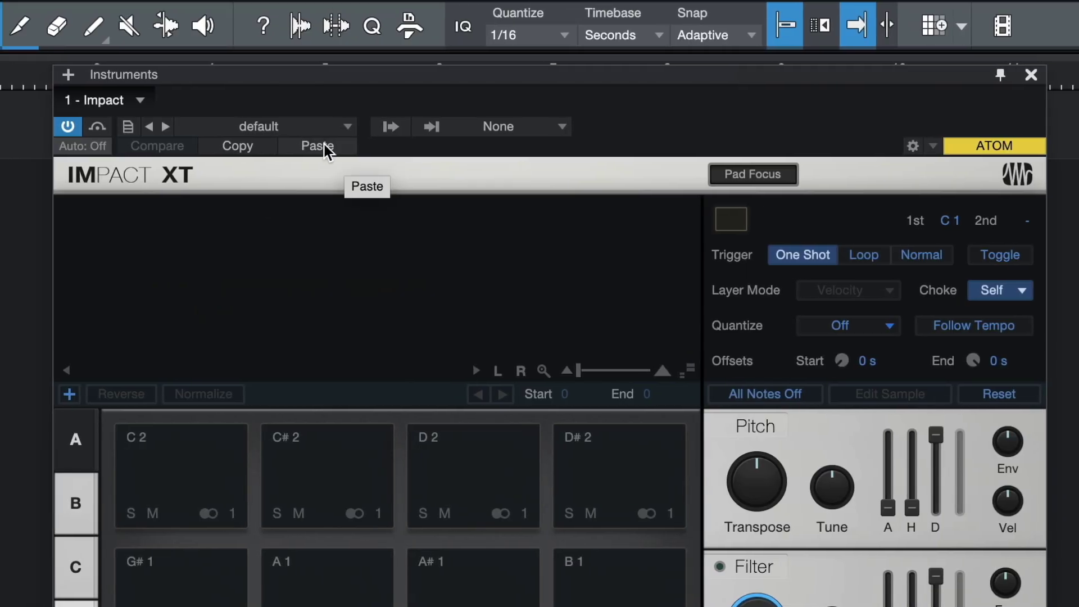
{"action": "left_click", "coordinate": [329, 145]}
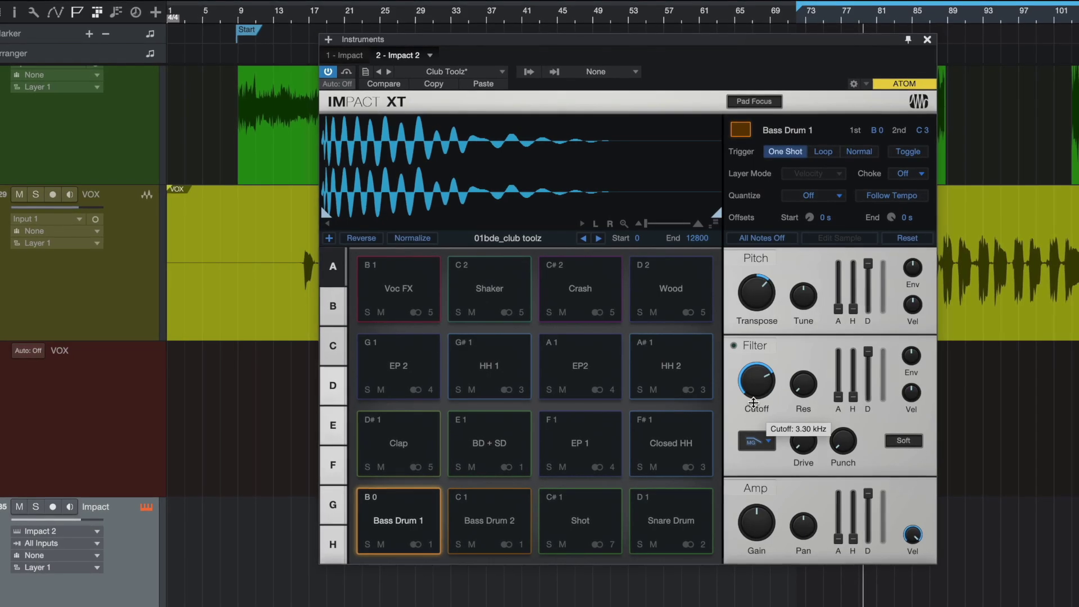
{"action": "left_click", "coordinate": [483, 449]}
{"action": "left_click", "coordinate": [398, 520]}
{"action": "left_click", "coordinate": [398, 444]}
{"action": "left_click", "coordinate": [402, 364]}
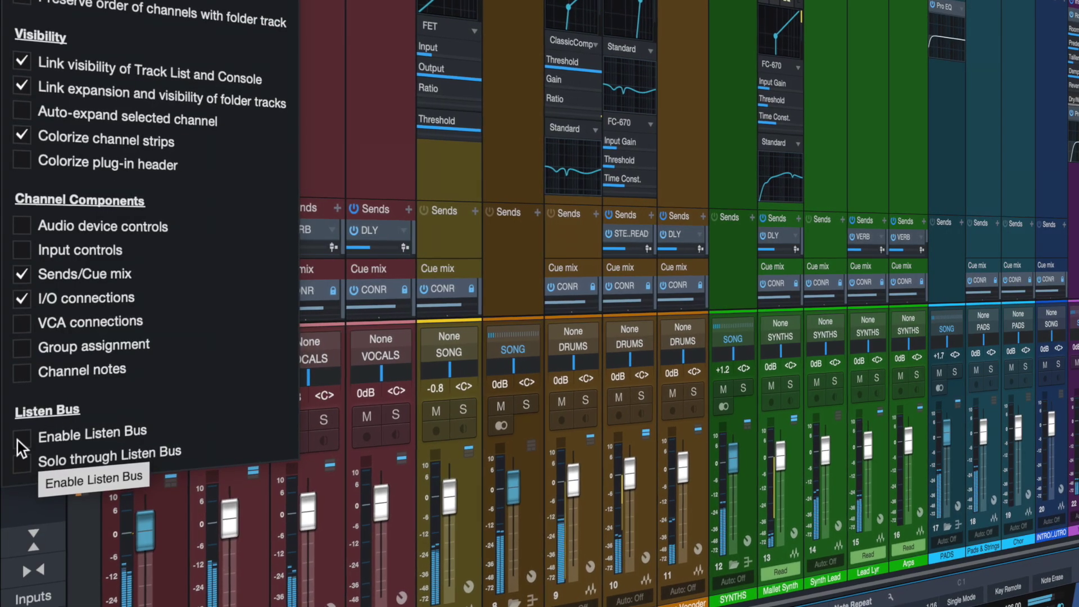
{"action": "left_click", "coordinate": [21, 439]}
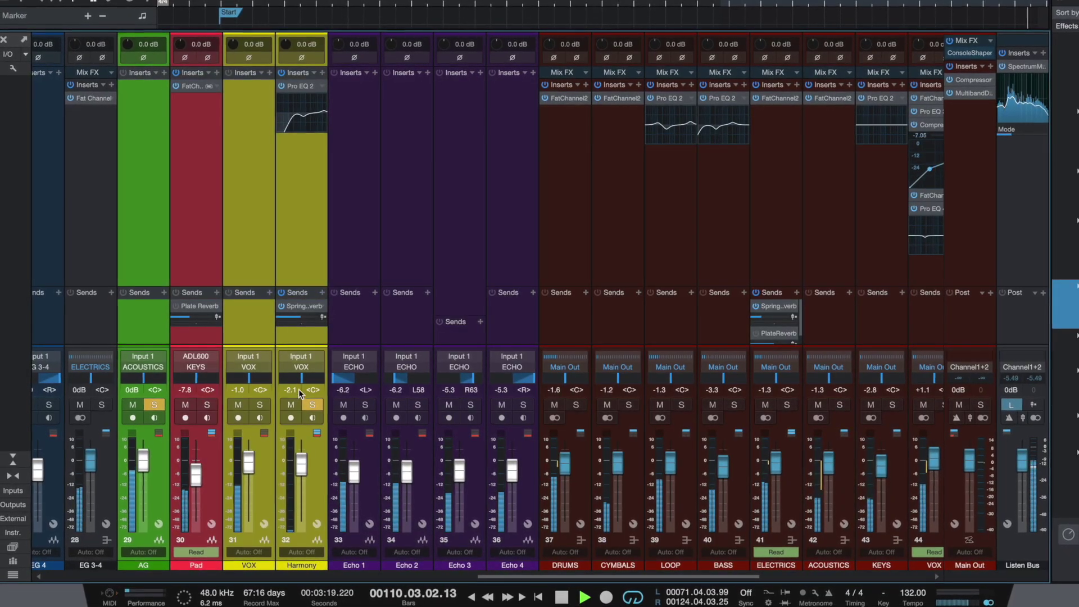
Step: Unsolo Harmony and AG, set the Listen Bus to pre-fader listen, and enable Sonarworks correction
{"action": "left_click", "coordinate": [311, 404]}
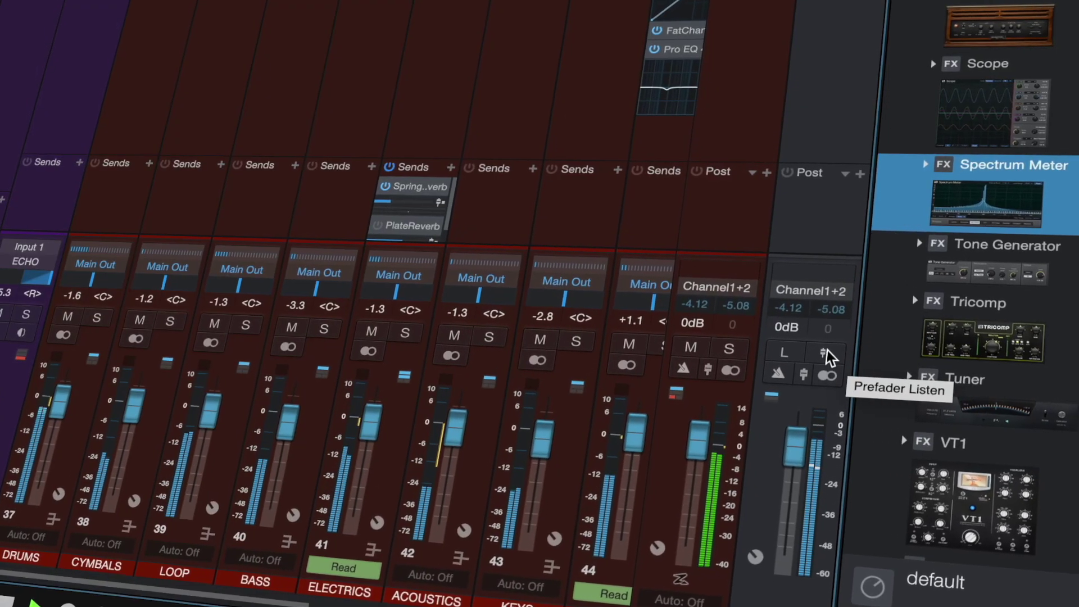
{"action": "left_click", "coordinate": [825, 354]}
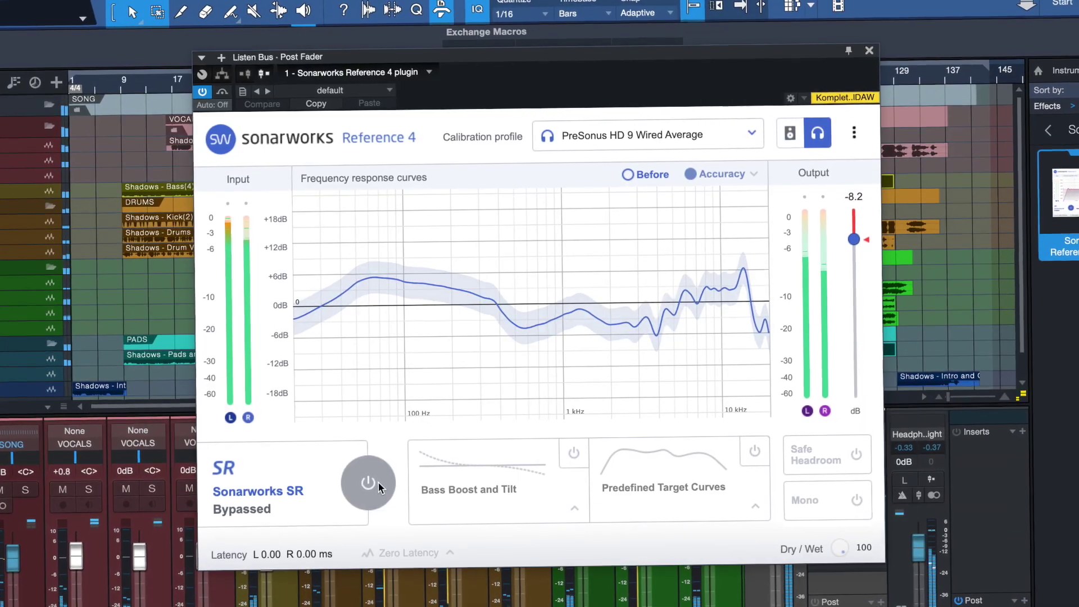
{"action": "left_click", "coordinate": [378, 482]}
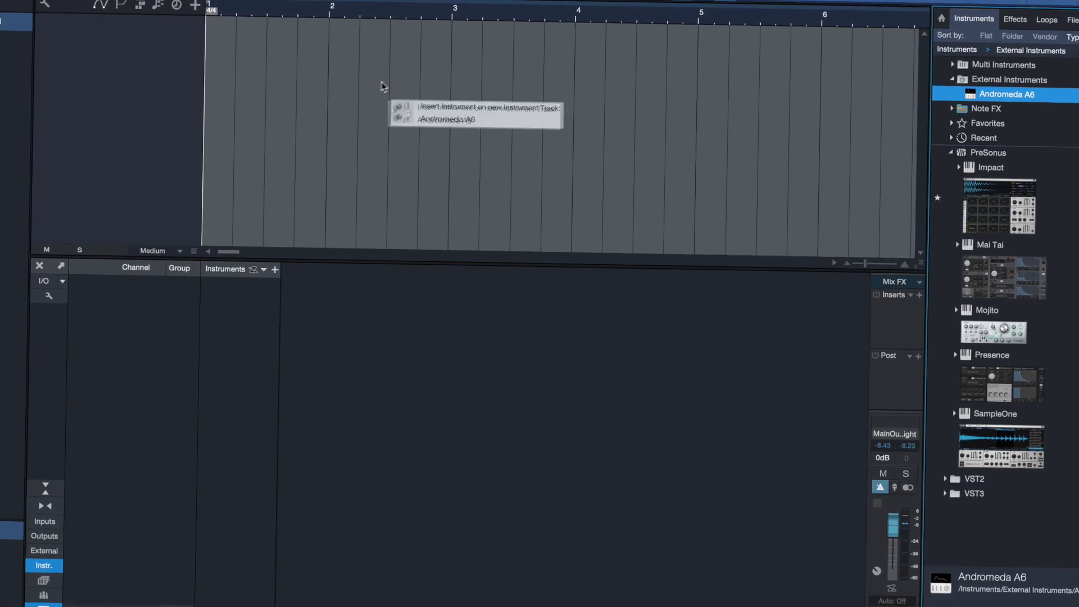
Step: Drag Andromeda A6 from the Instruments browser to create its instrument track
{"action": "left_click_drag", "start_coordinate": [384, 89], "coordinate": [386, 86]}
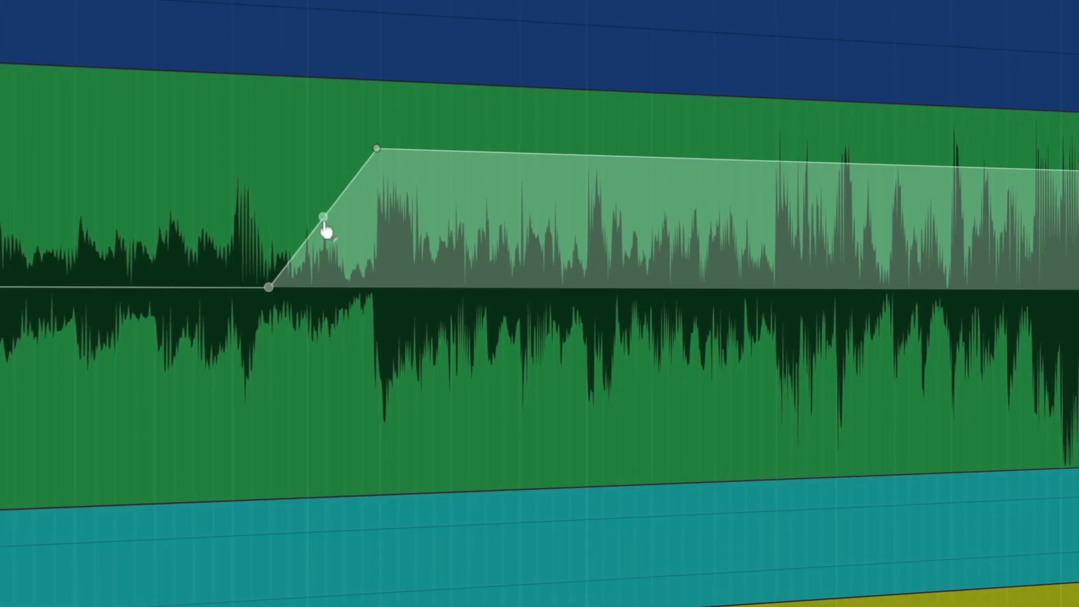
Step: Bend the AG clip's fade-in convex and raise its gain with points at +2.9 and +4.4 dB
{"action": "left_click_drag", "start_coordinate": [362, 248], "coordinate": [405, 186]}
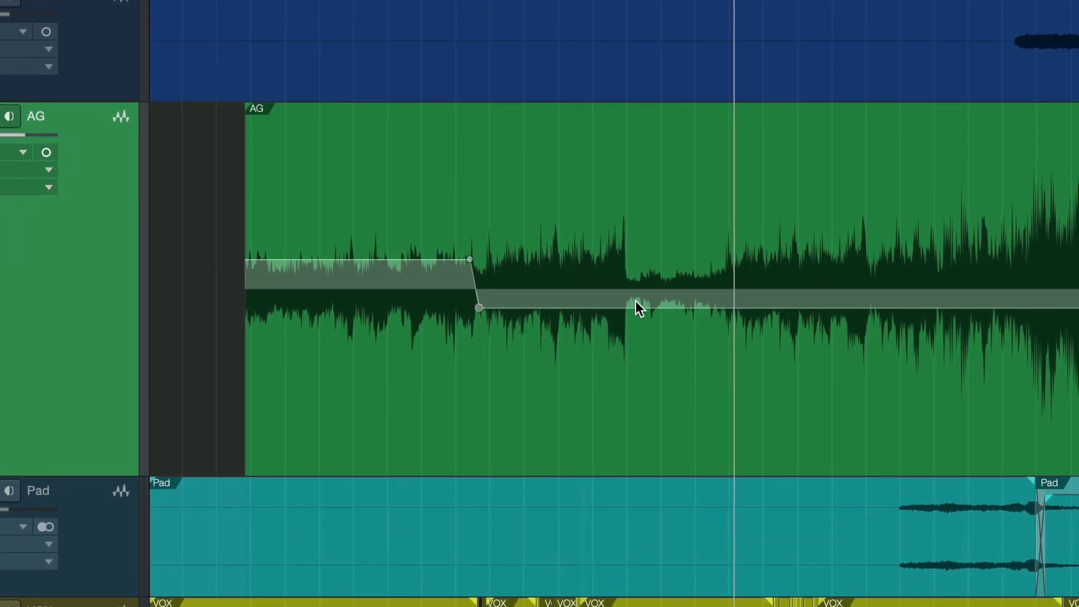
{"action": "left_click_drag", "start_coordinate": [648, 310], "coordinate": [633, 266]}
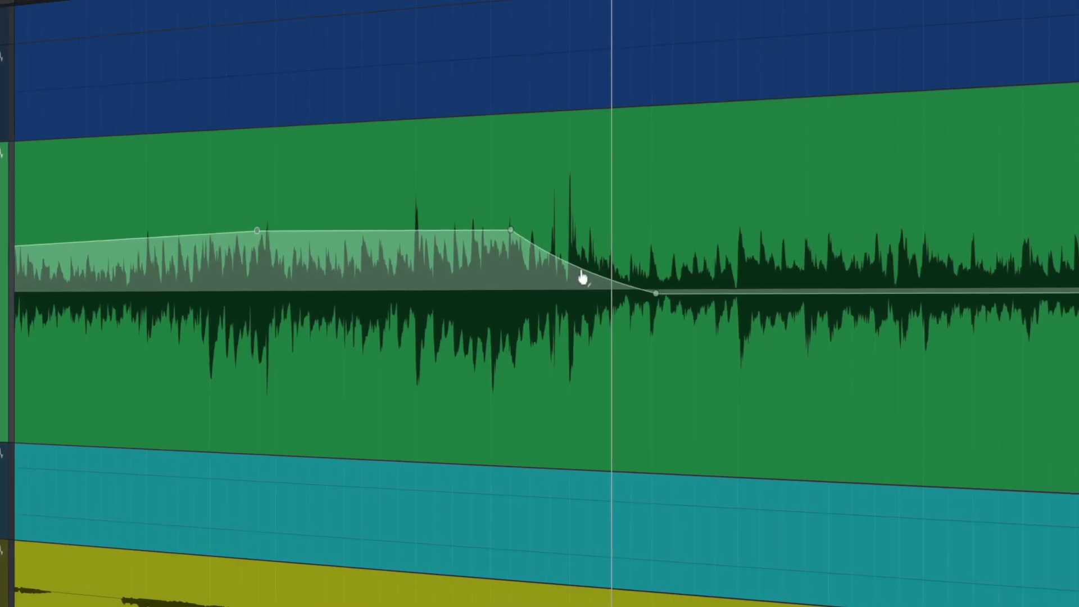
{"action": "left_click_drag", "start_coordinate": [678, 277], "coordinate": [679, 262]}
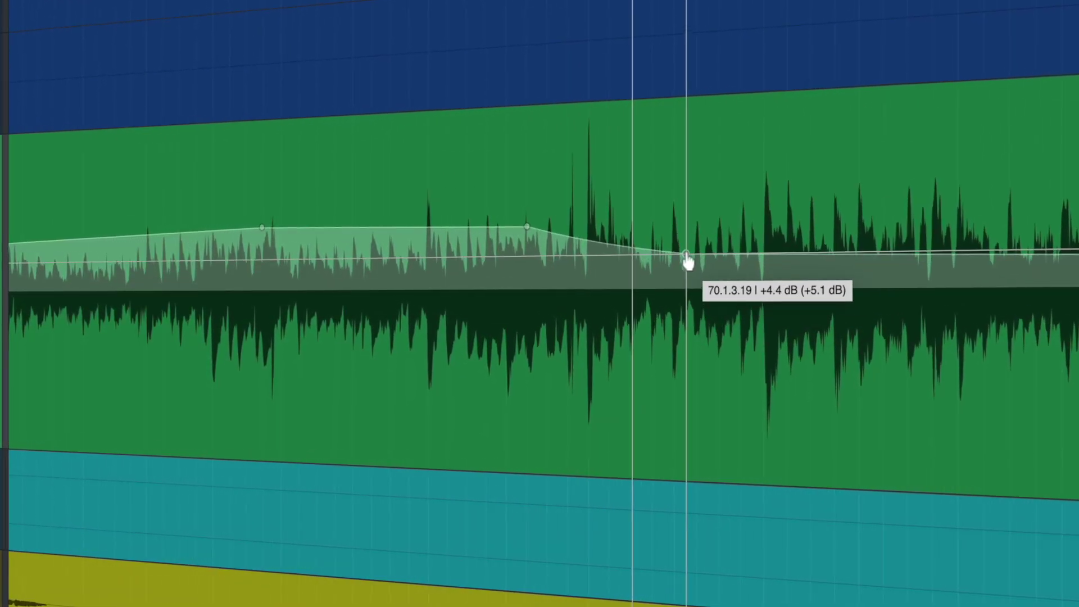
{"action": "left_click_drag", "start_coordinate": [536, 236], "coordinate": [508, 284]}
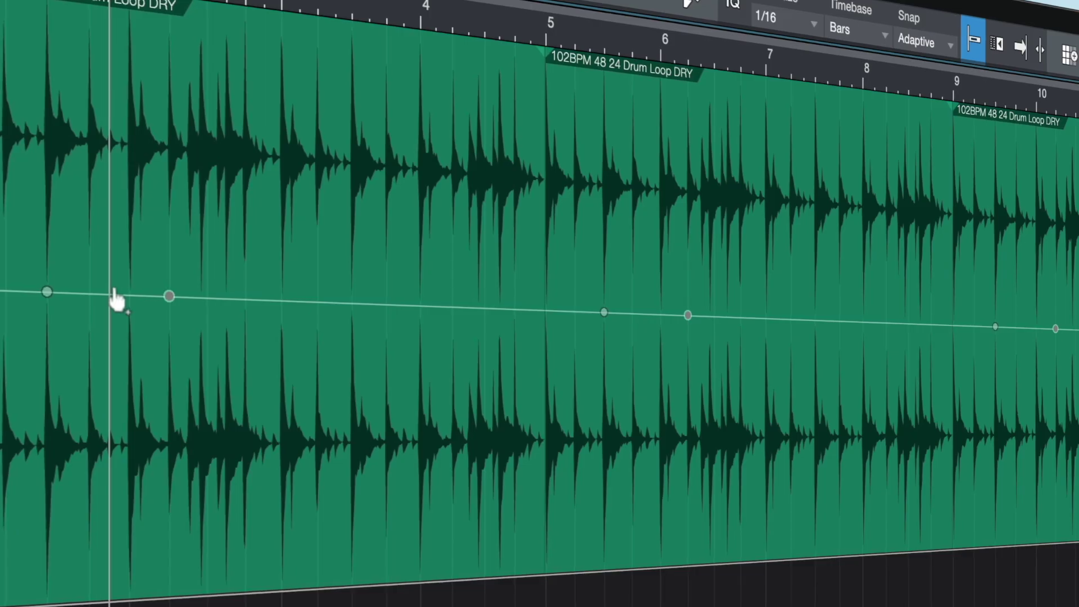
Step: Add drum-loop envelope points at +3.1 dB and a step down to -7.1 dB
{"action": "left_click_drag", "start_coordinate": [116, 301], "coordinate": [149, 389]}
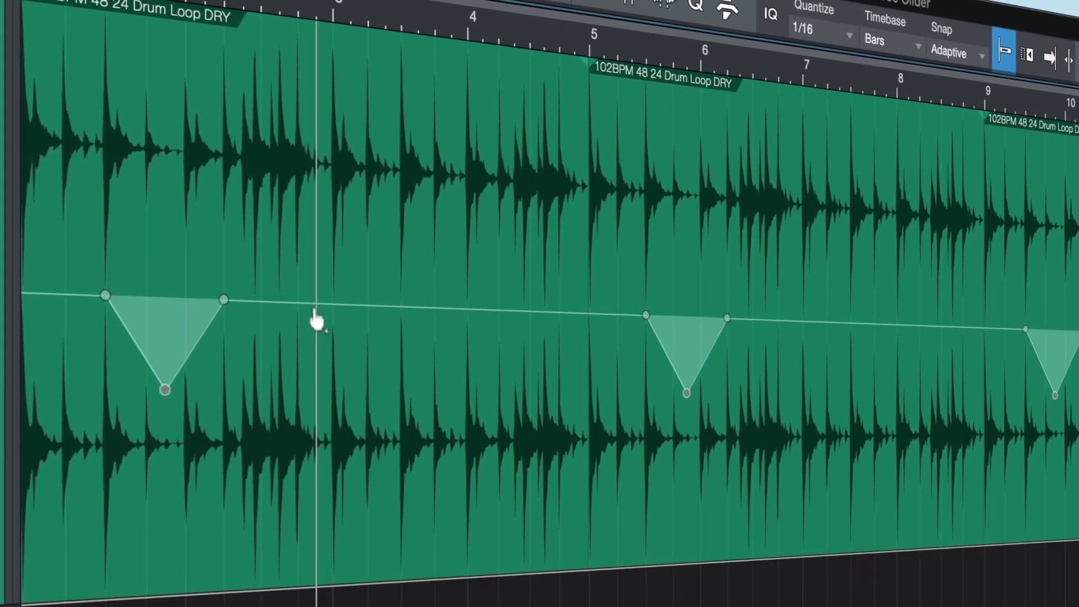
{"action": "left_click", "coordinate": [307, 302]}
{"action": "left_click_drag", "start_coordinate": [344, 309], "coordinate": [341, 393]}
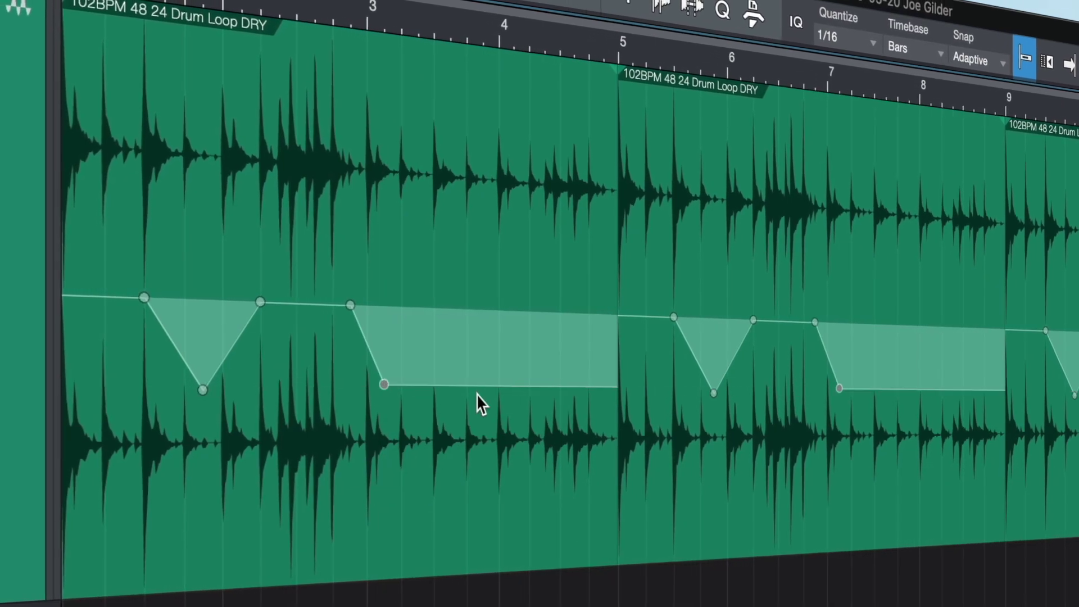